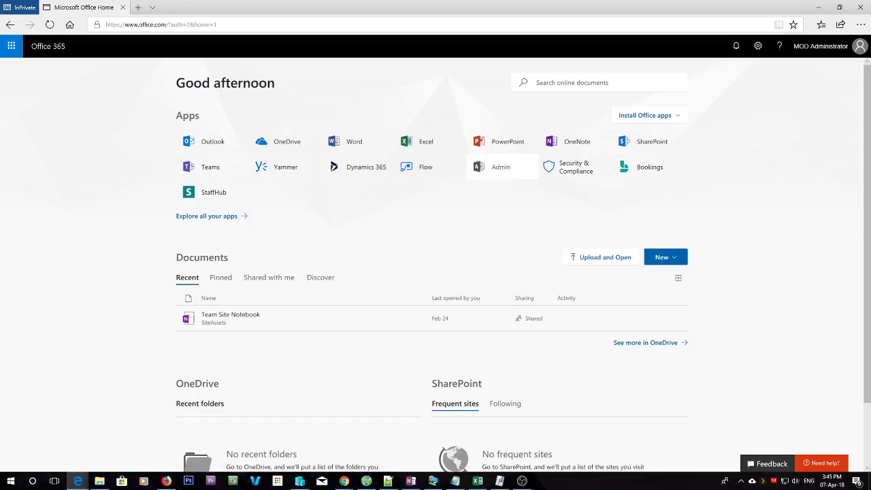
# Step: Launch the Microsoft 365 admin center from the Admin tile on the Office 365 home page
pyautogui.click(345, 481)
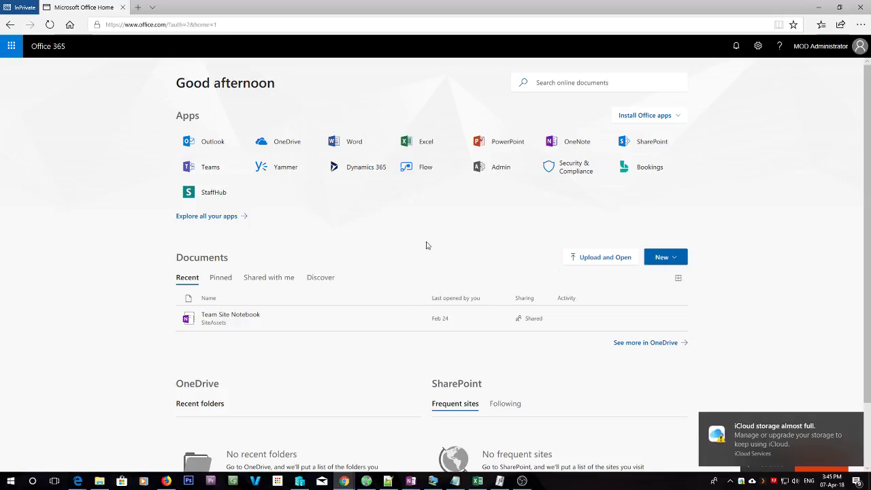
pyautogui.click(356, 216)
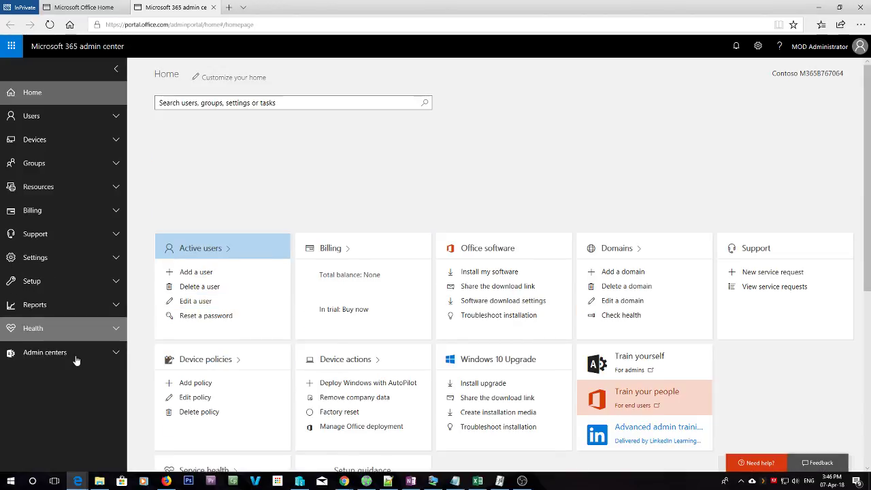
# Step: Expand Admin centers in the left navigation to reach Security & Compliance and Secure Score
pyautogui.click(76, 354)
pyautogui.scroll(-1, 75, 381)
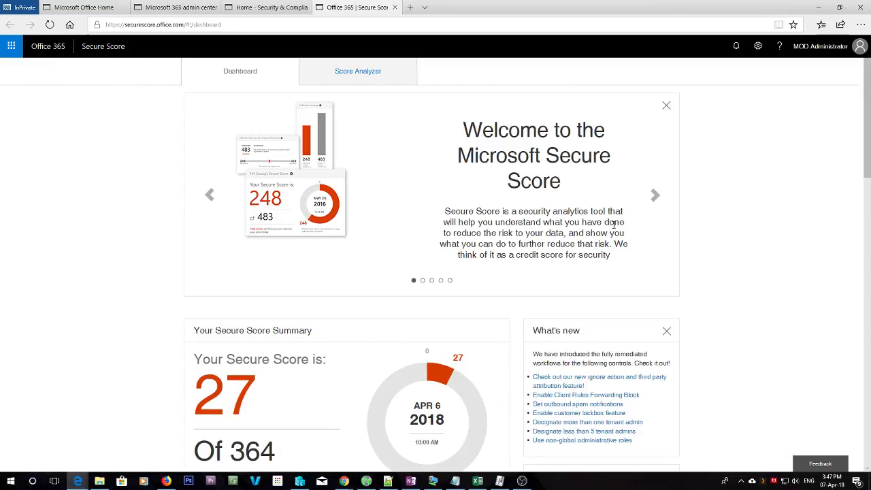
# Step: Read the Enable Client Rules Forwarding Block recommendation, then return to the Microsoft 365 admin center
pyautogui.scroll(-1, 597, 234)
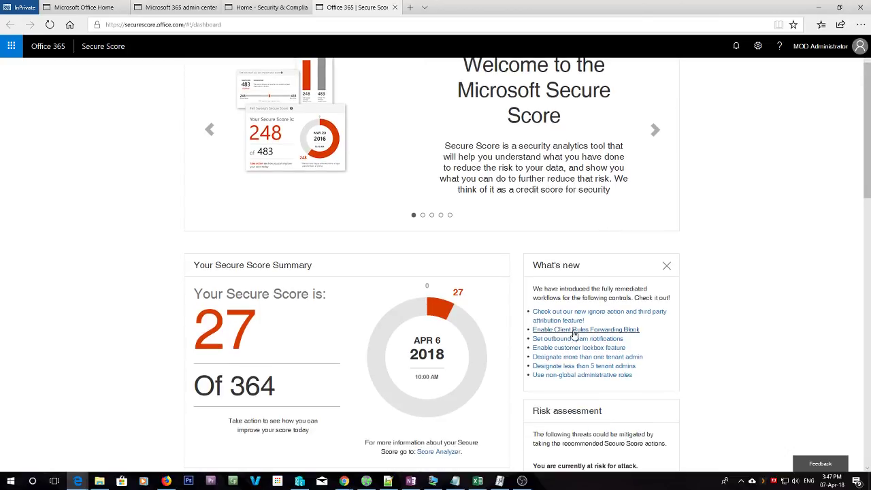
pyautogui.click(608, 335)
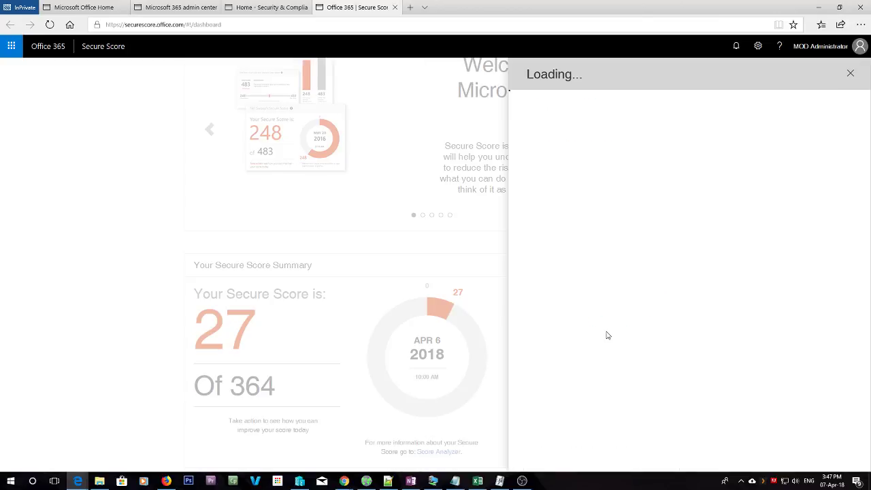
pyautogui.moveTo(580, 136); pyautogui.dragTo(837, 299)
pyautogui.click(748, 320)
pyautogui.scroll(-1, 681, 272)
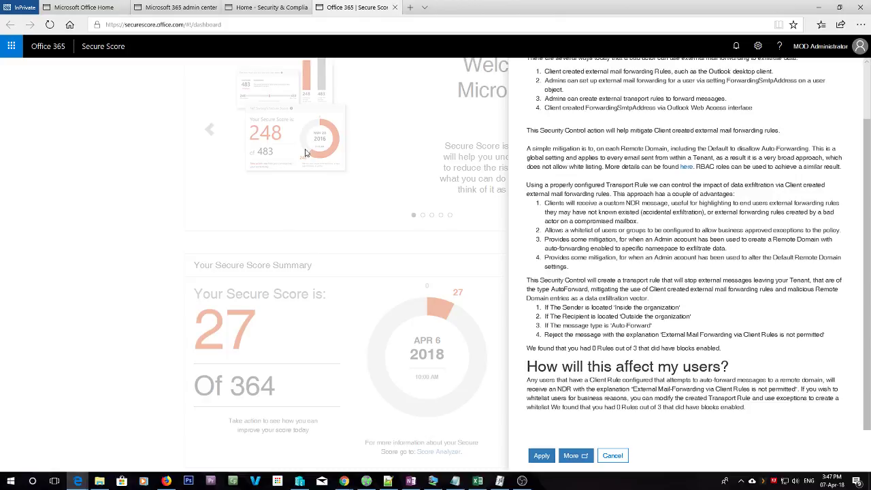
pyautogui.click(178, 8)
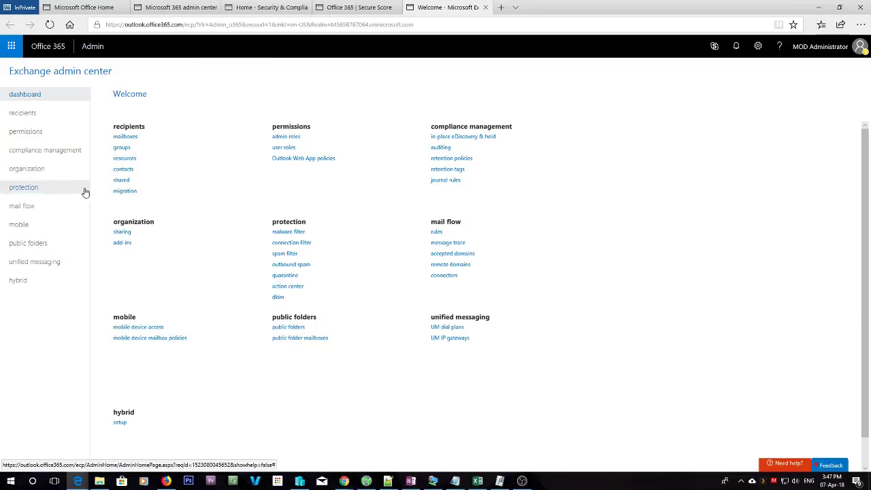
# Step: In mail flow rules, start a blank rule with 'Create a new rule...'
pyautogui.click(25, 212)
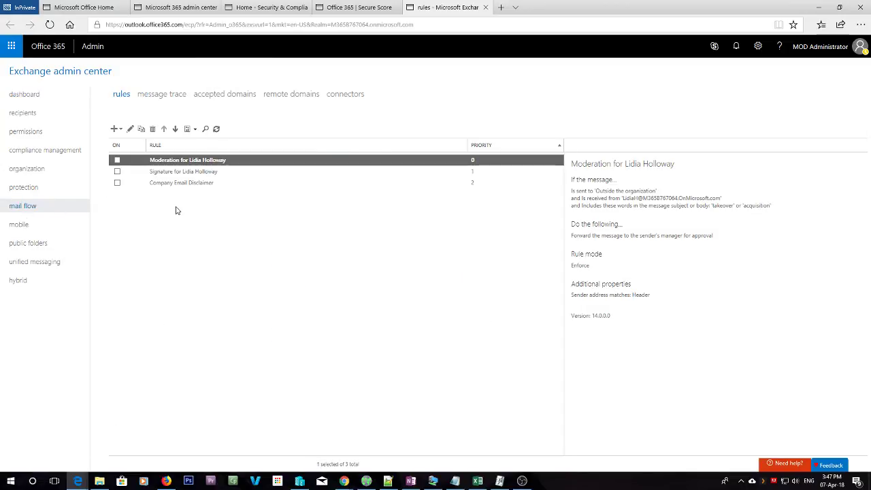
pyautogui.click(116, 129)
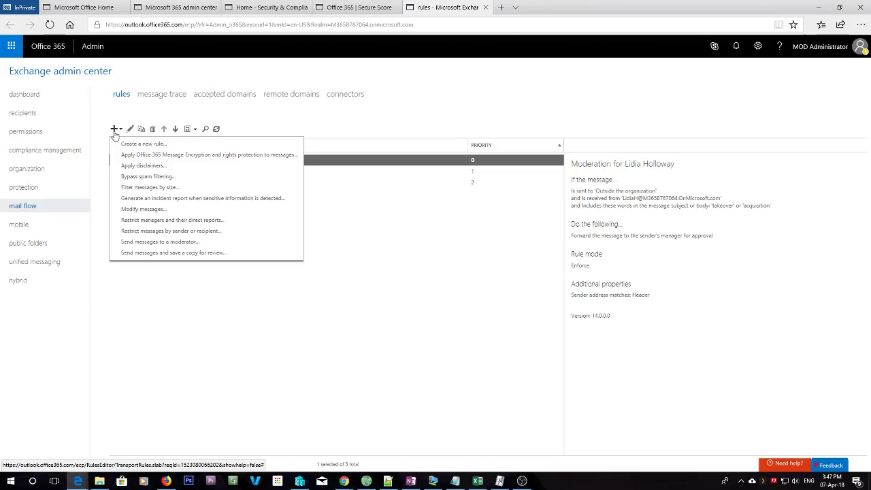
pyautogui.click(151, 147)
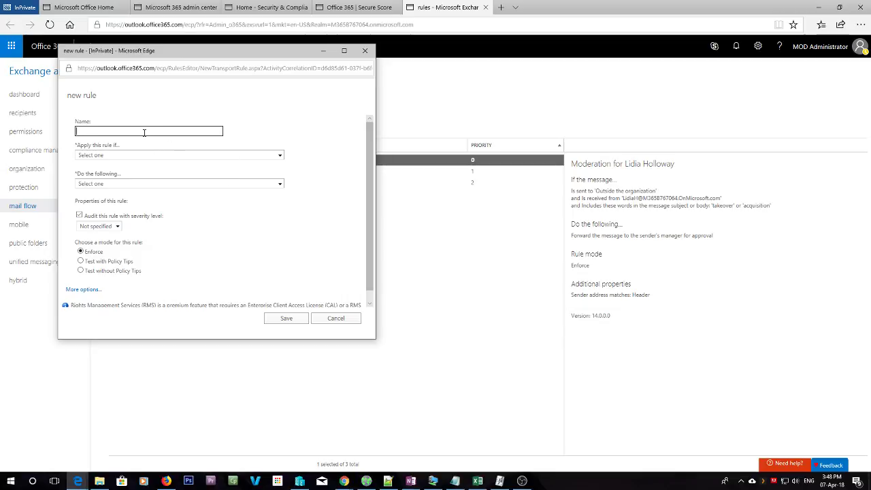
# Step: Name the rule 'Block client forwarding' and expand the form with More options
pyautogui.write('Block client forwarding')
pyautogui.click(123, 157)
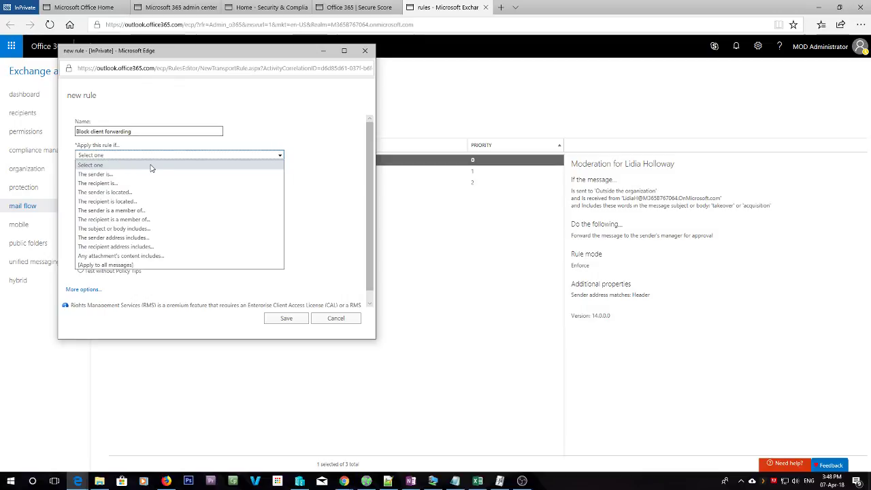
pyautogui.click(146, 165)
pyautogui.scroll(-1, 156, 227)
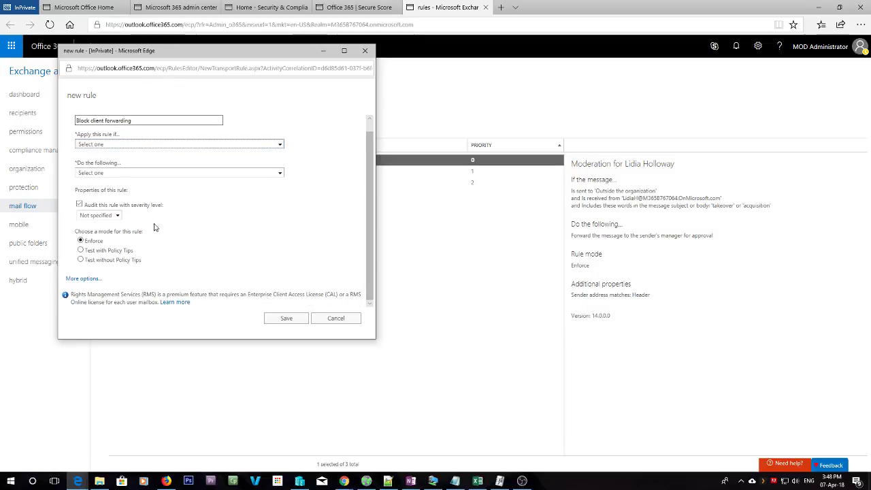
pyautogui.click(83, 279)
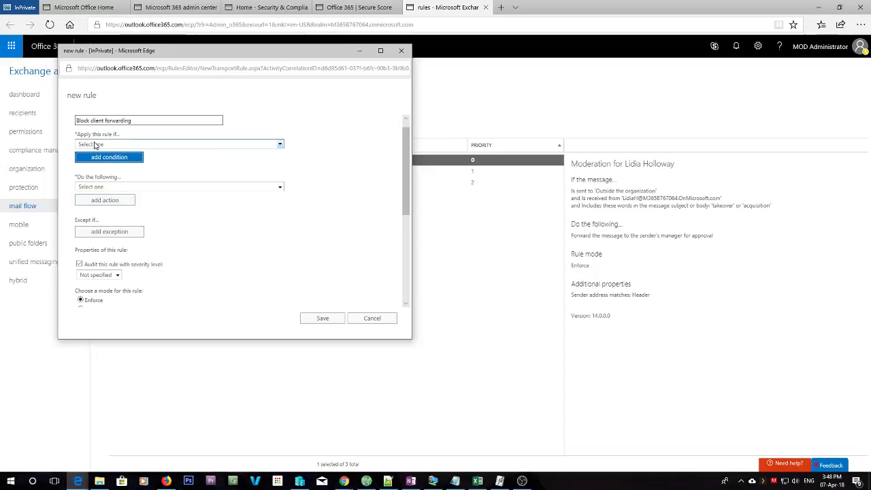
# Step: Add a condition that the sender is located Inside the organization
pyautogui.click(139, 144)
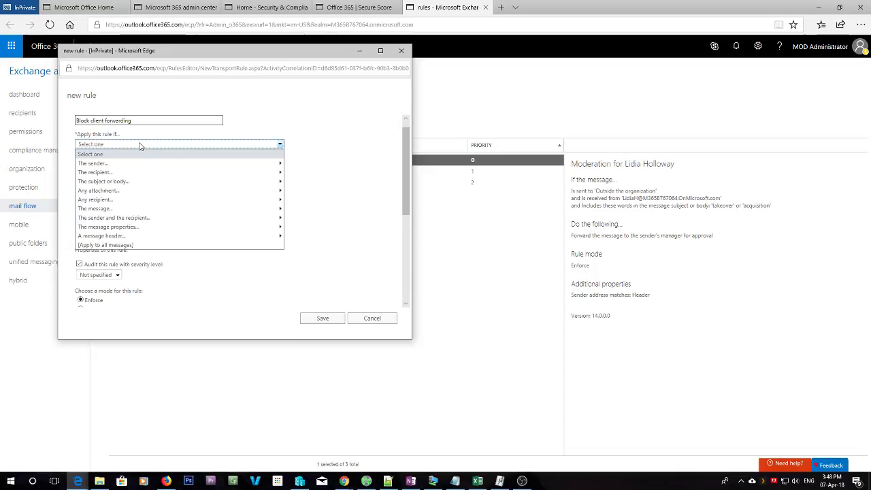
pyautogui.moveTo(120, 164)
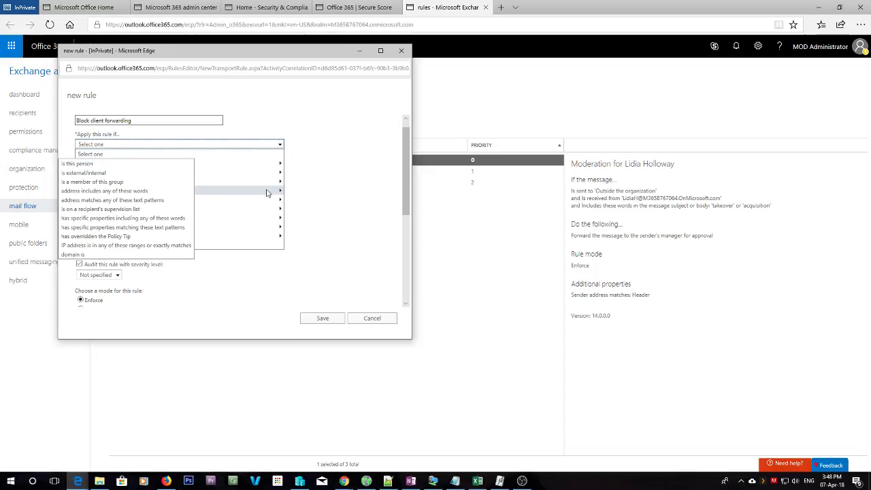
pyautogui.moveTo(204, 168)
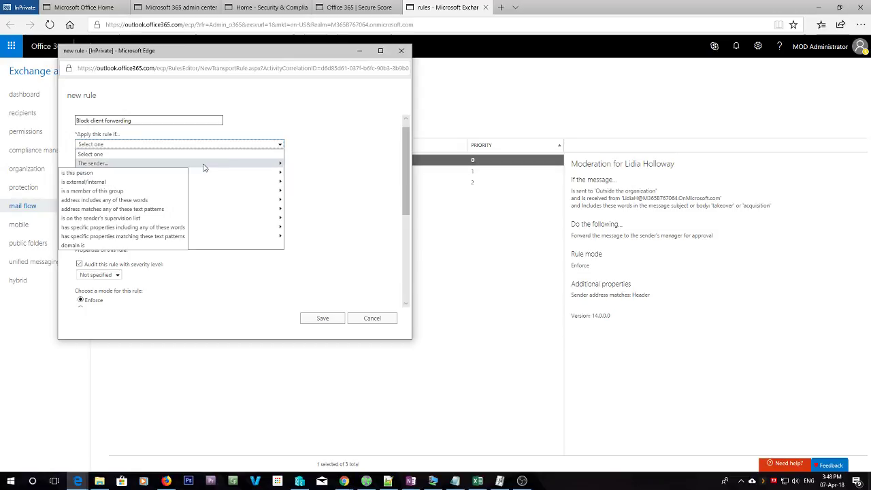
pyautogui.click(125, 174)
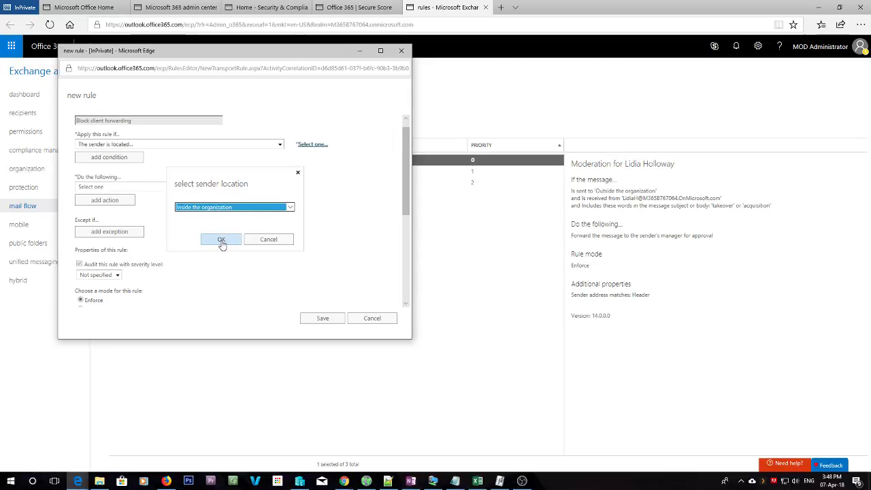
pyautogui.click(221, 242)
pyautogui.click(122, 158)
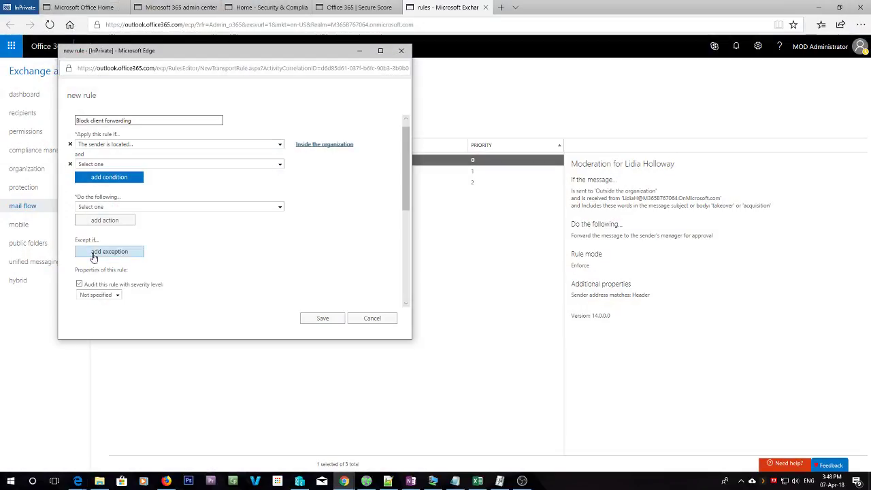
pyautogui.click(168, 209)
pyautogui.moveTo(156, 237)
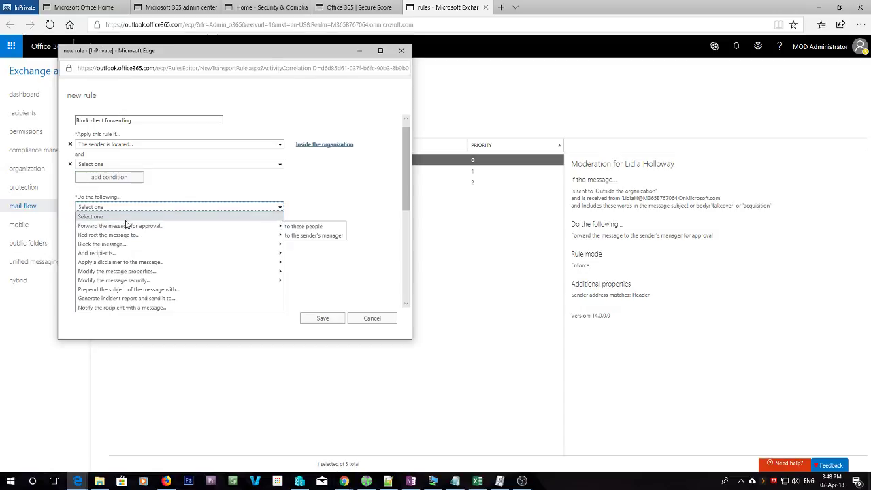
pyautogui.click(171, 174)
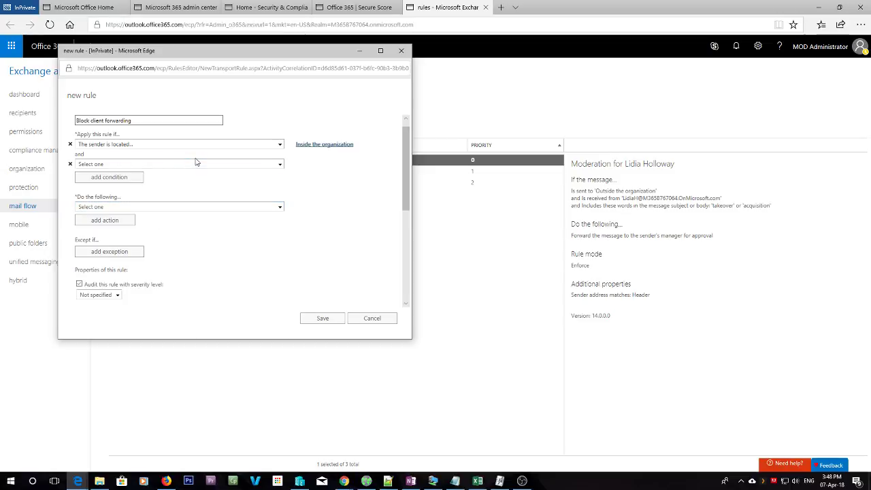
pyautogui.click(190, 165)
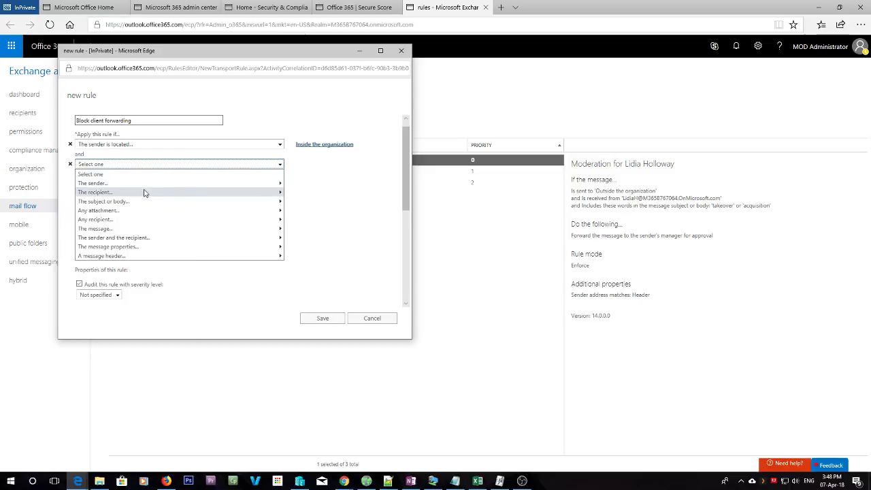
pyautogui.moveTo(147, 194)
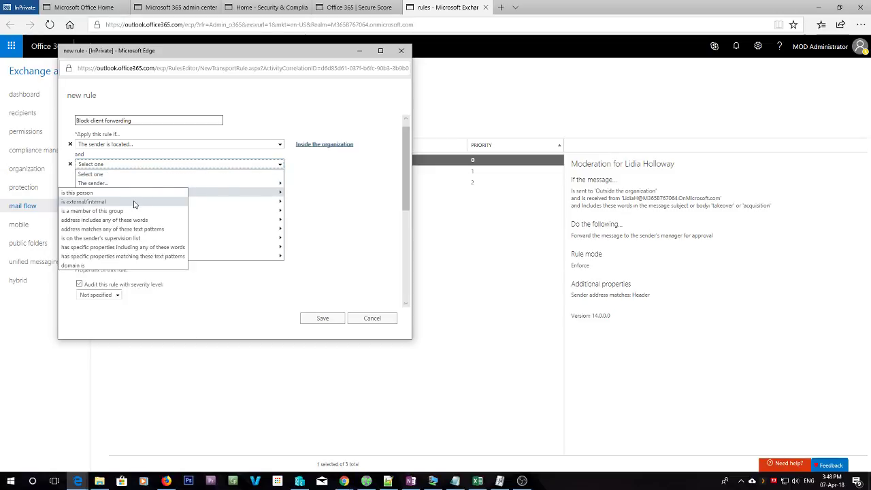
pyautogui.click(135, 202)
pyautogui.click(206, 209)
pyautogui.click(218, 215)
pyautogui.click(222, 240)
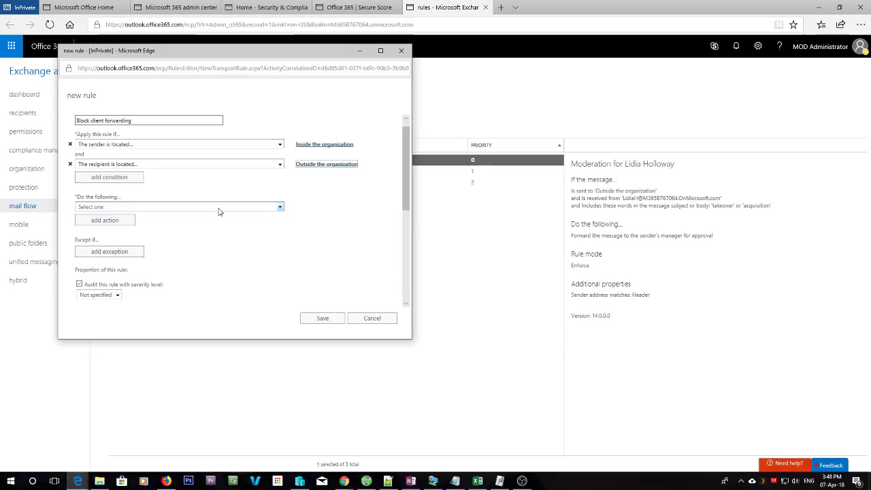
pyautogui.click(132, 177)
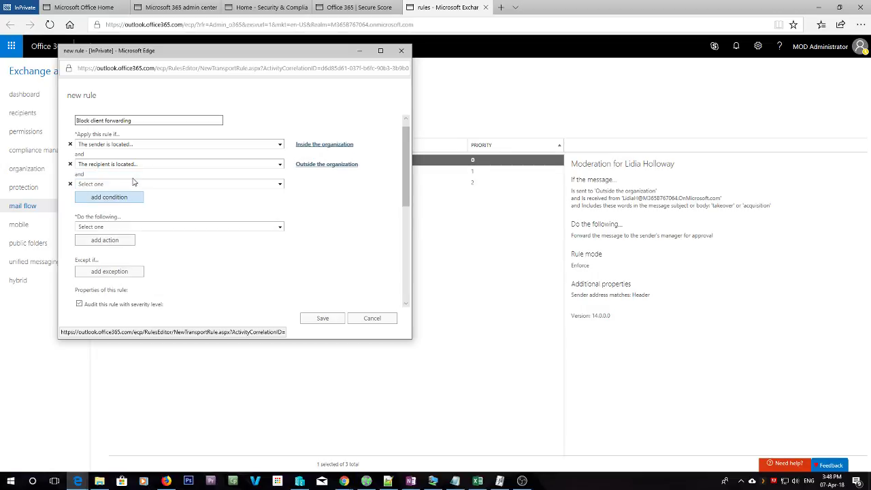
pyautogui.click(135, 184)
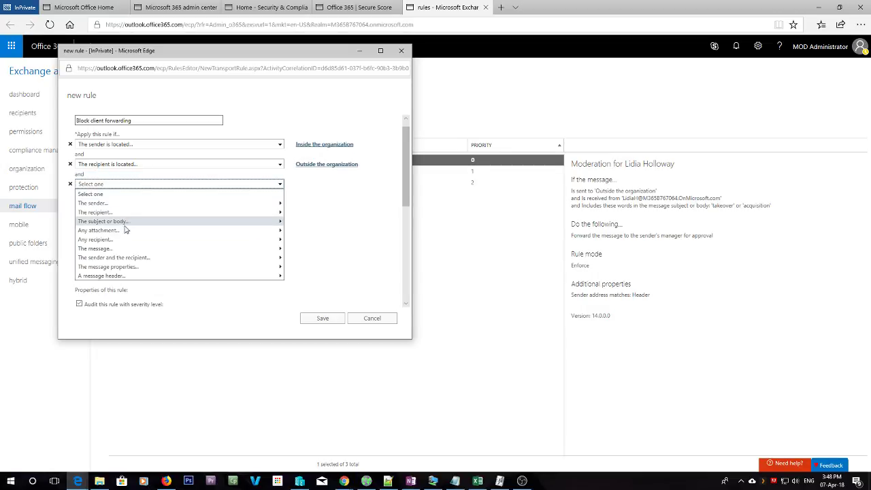
pyautogui.moveTo(126, 252)
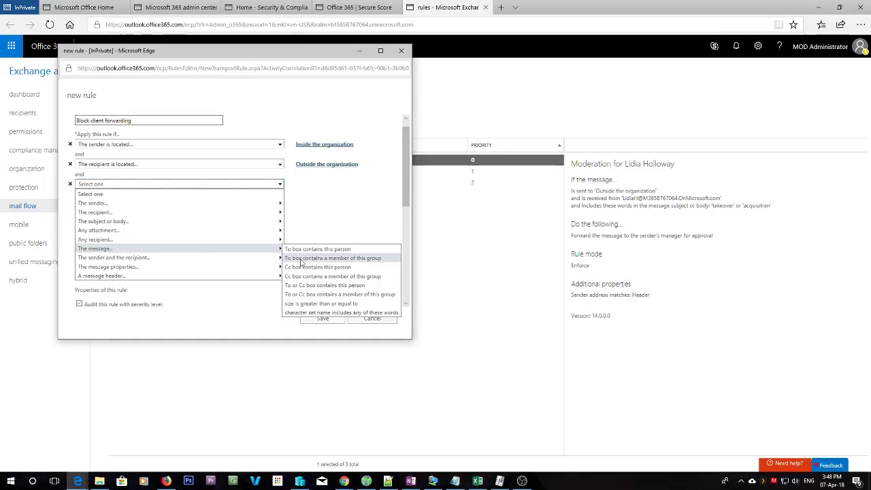
pyautogui.click(315, 291)
pyautogui.scroll(5, 314, 290)
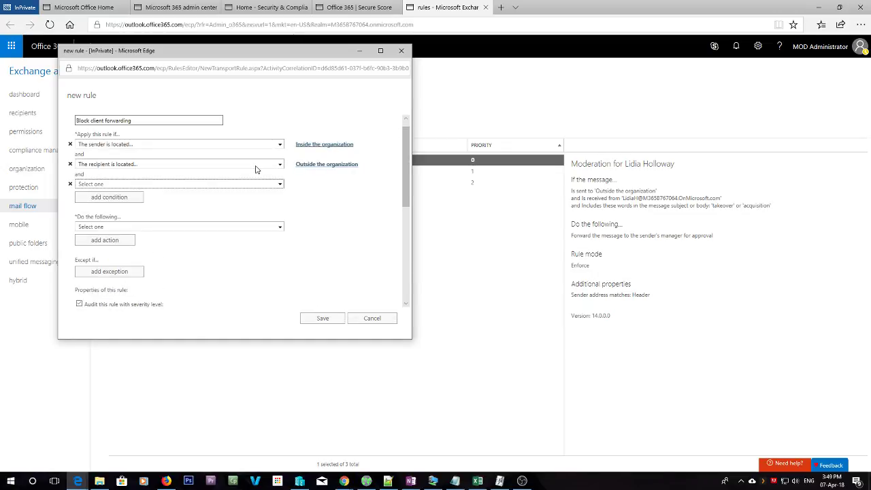
pyautogui.click(254, 184)
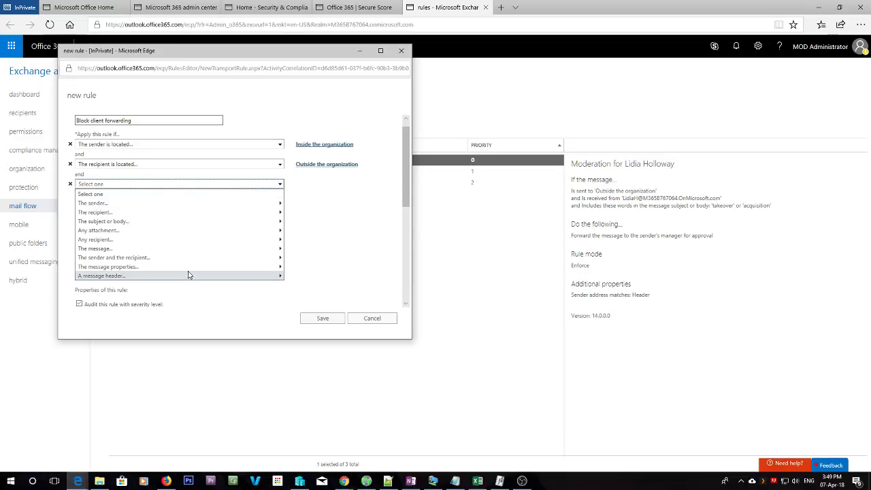
pyautogui.moveTo(189, 269)
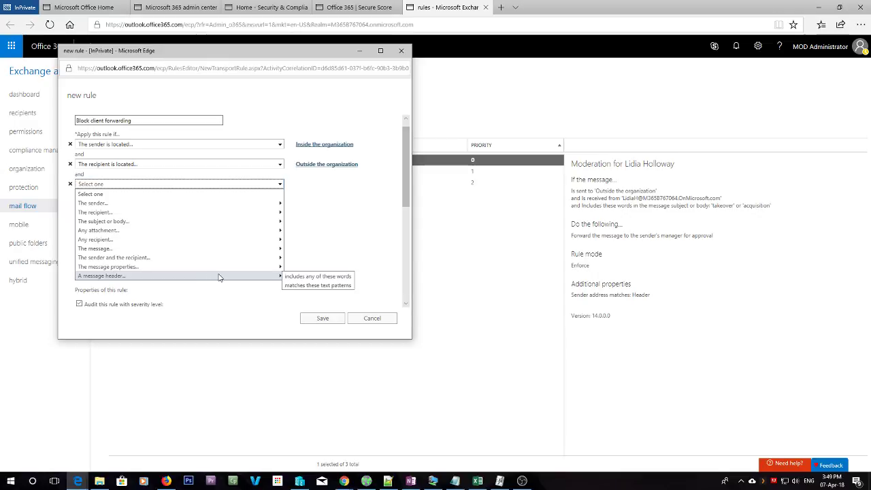
pyautogui.click(217, 291)
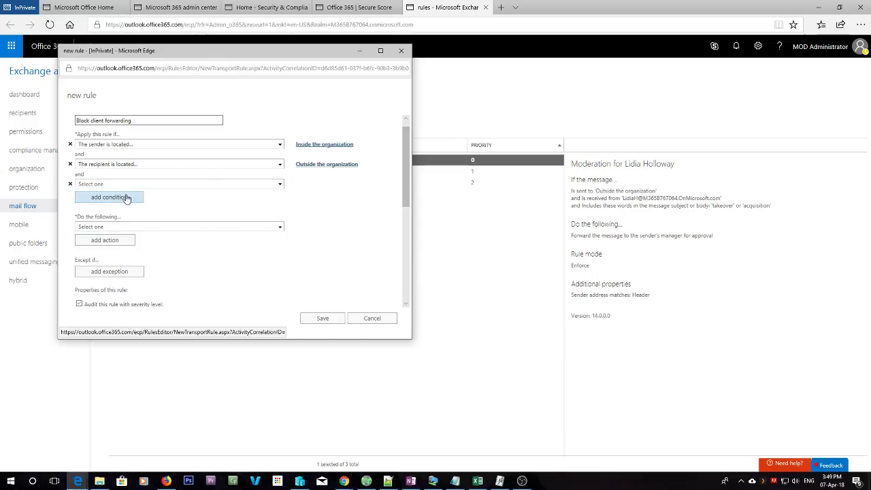
pyautogui.click(184, 188)
pyautogui.moveTo(190, 213)
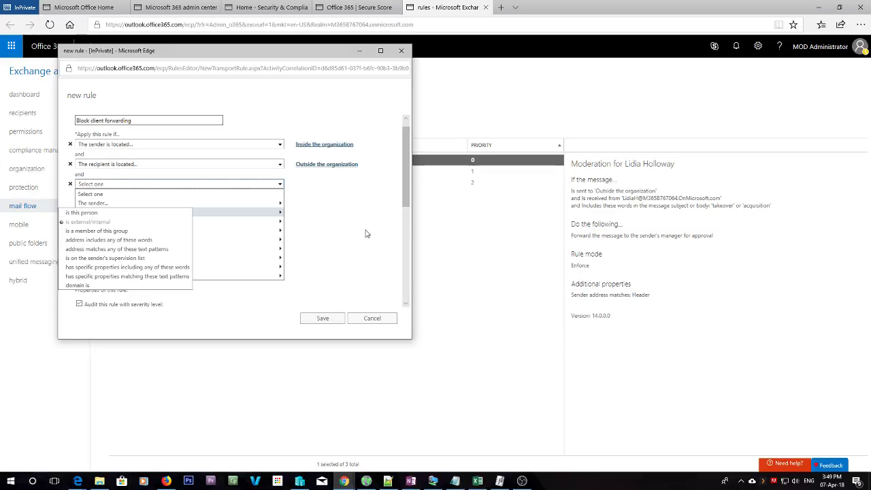
pyautogui.click(230, 190)
pyautogui.click(214, 185)
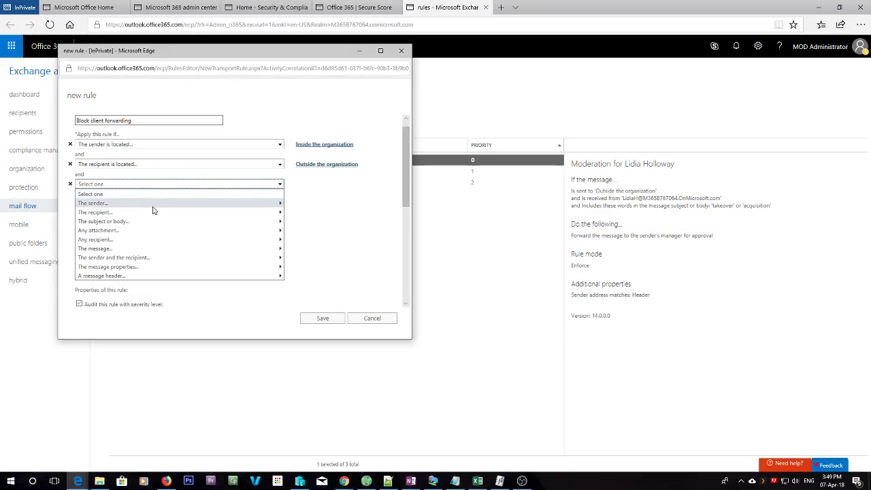
pyautogui.moveTo(128, 213)
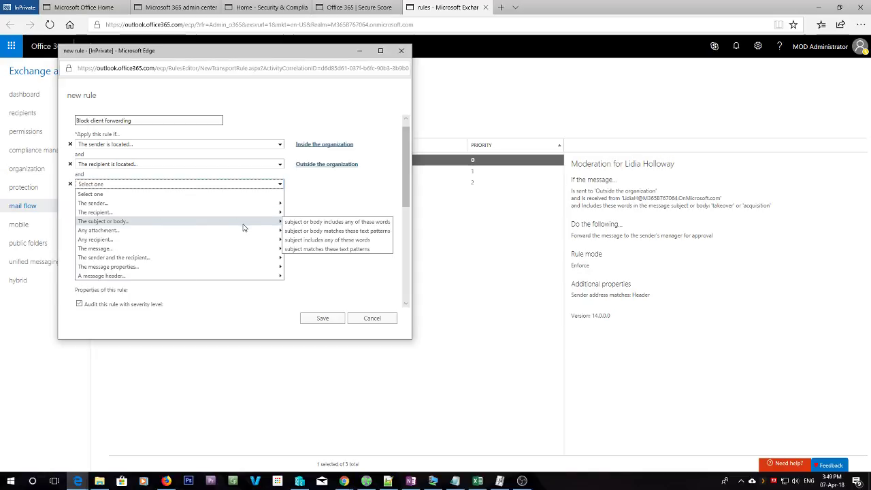
pyautogui.moveTo(227, 251)
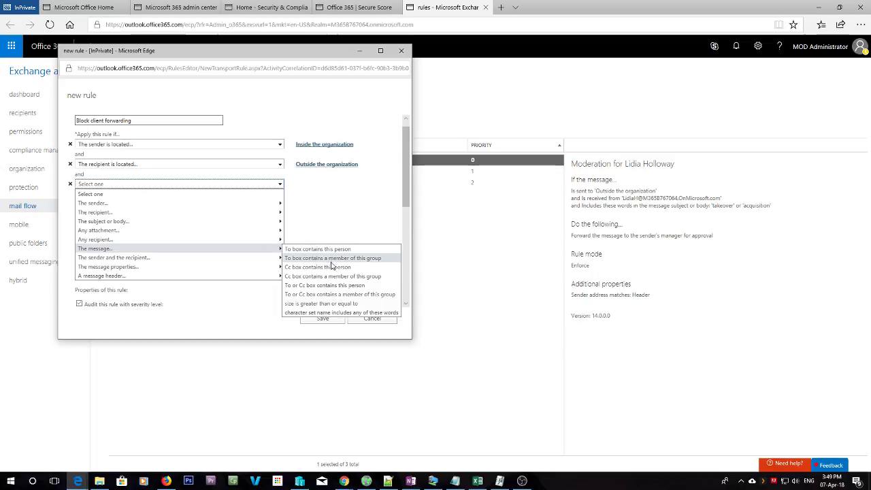
# Step: Cancel the mistakenly chosen character set name condition and reopen the third condition's choices
pyautogui.click(327, 313)
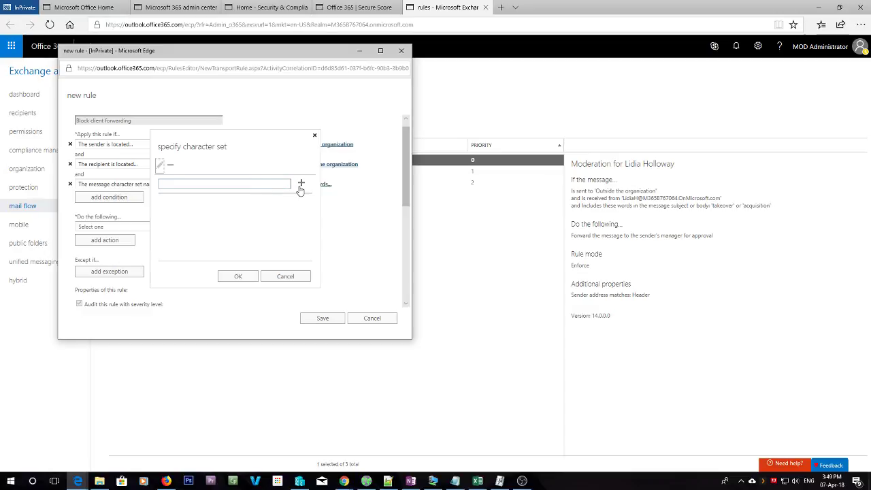
pyautogui.click(286, 273)
pyautogui.click(223, 189)
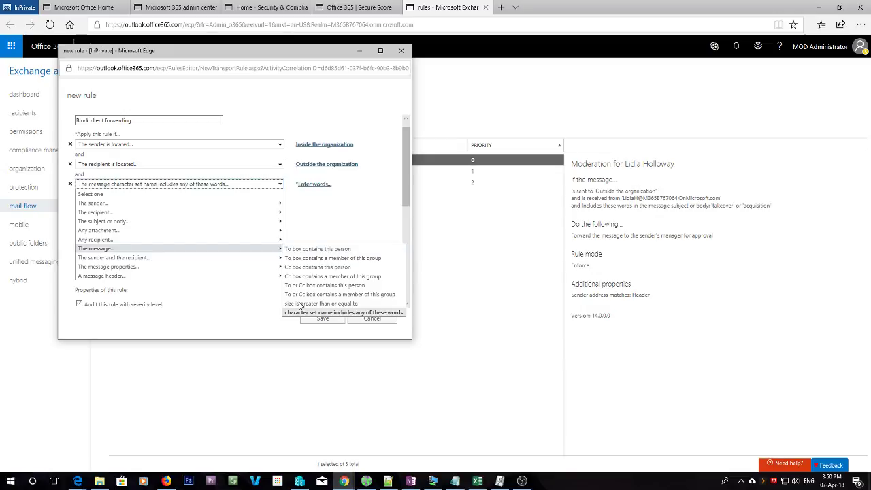
# Step: Set the third condition to match message type Auto-forward
pyautogui.moveTo(142, 265)
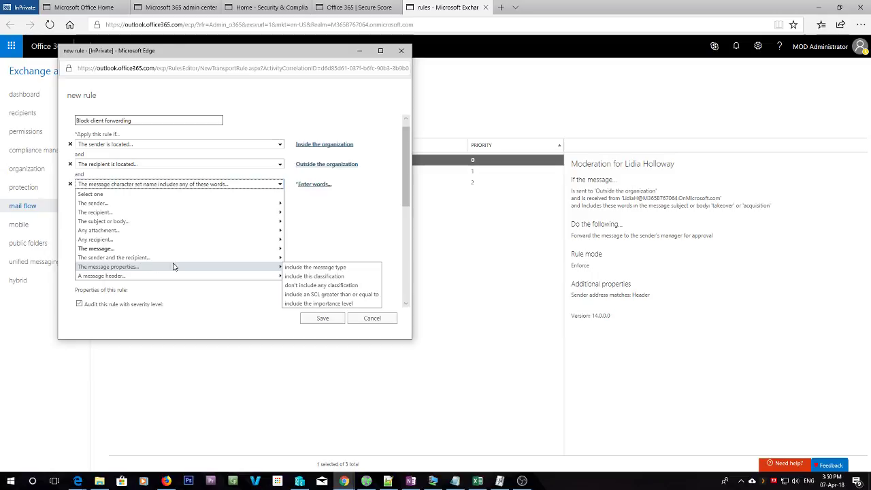
pyautogui.click(334, 270)
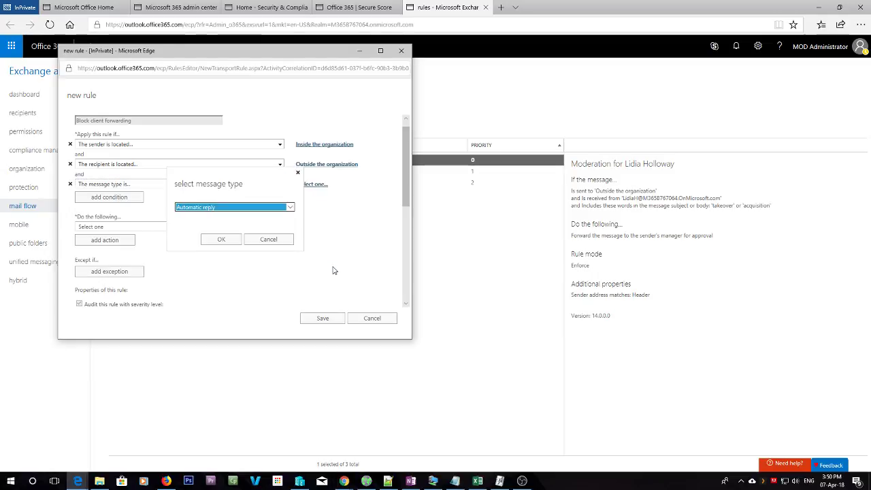
pyautogui.click(276, 207)
pyautogui.click(206, 219)
pyautogui.click(219, 241)
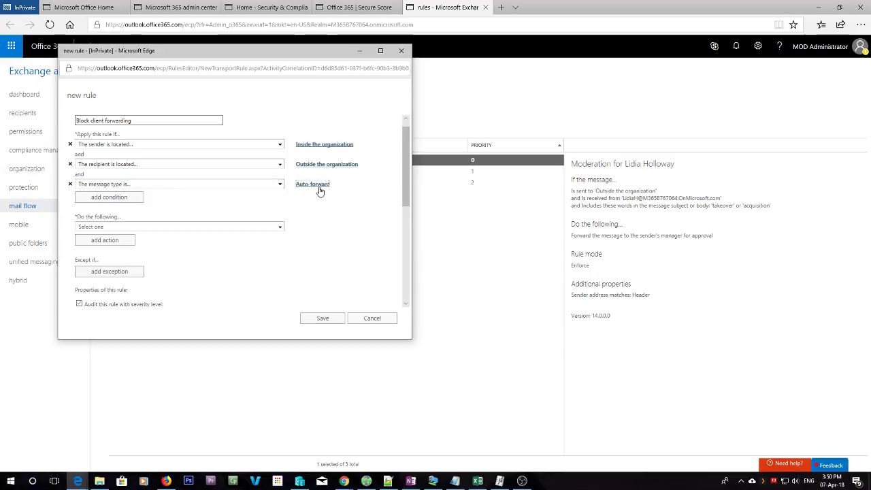
pyautogui.click(245, 228)
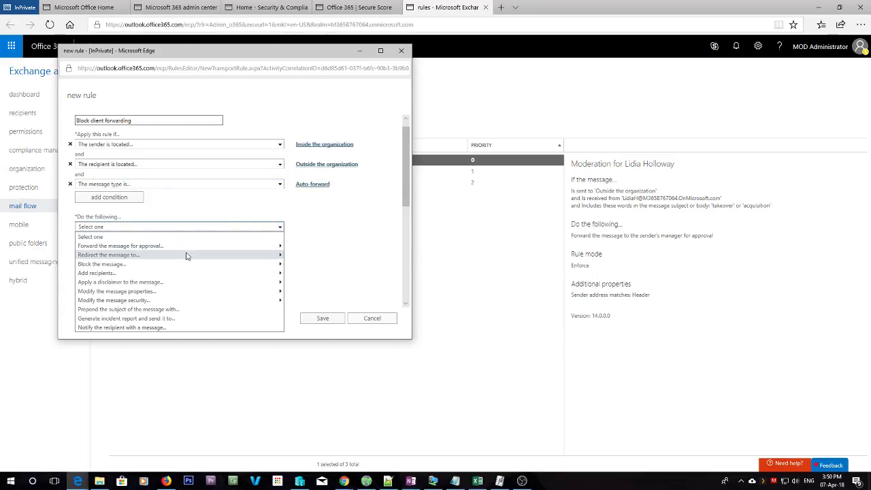
# Step: Reject matching messages with an explanation that auto forwarding is blocked and to contact the administrator
pyautogui.moveTo(148, 259)
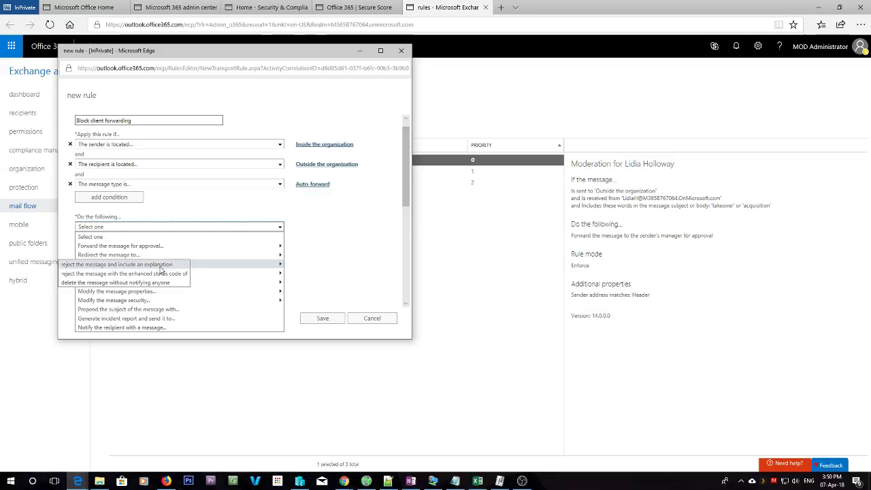
pyautogui.click(150, 265)
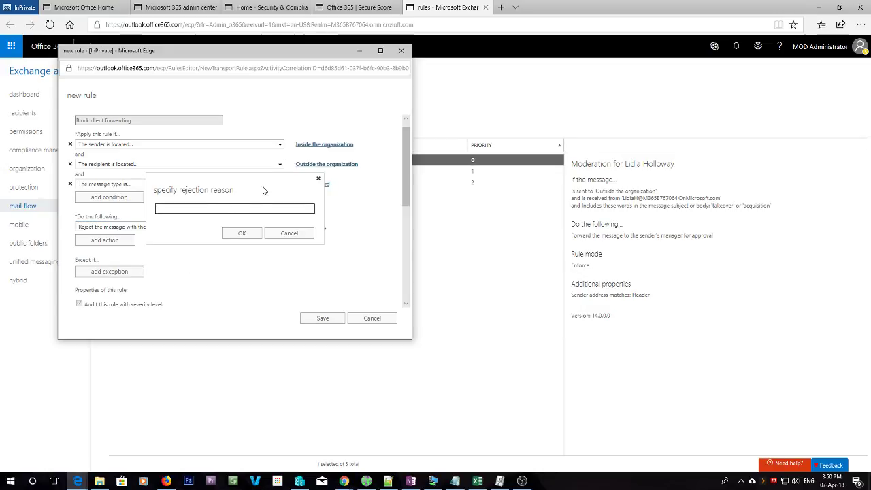
pyautogui.write('Au')
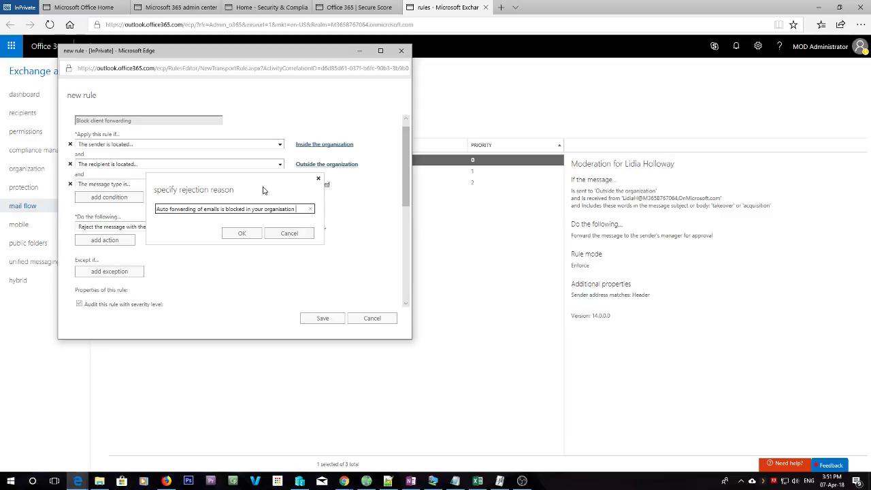
pyautogui.write('ontact your adminsitrator')
pyautogui.click(241, 233)
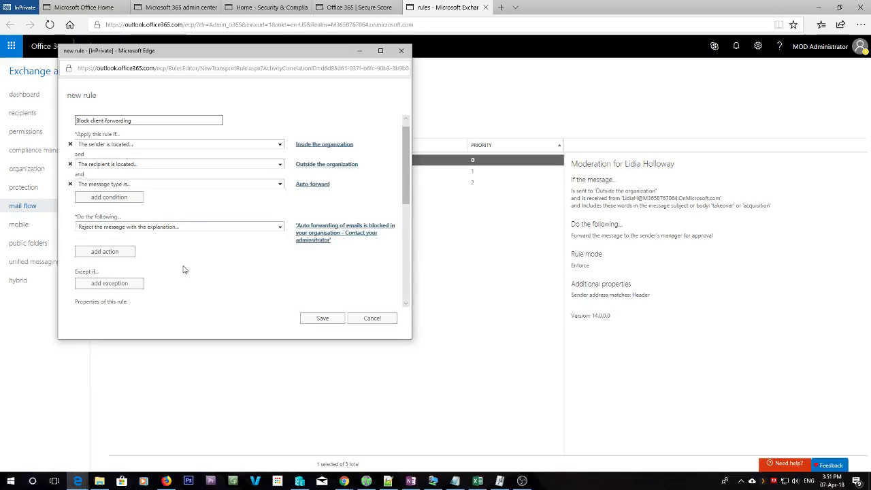
# Step: Set audit severity level to Low, keep Enforce mode, and save the rule
pyautogui.scroll(-3, 172, 257)
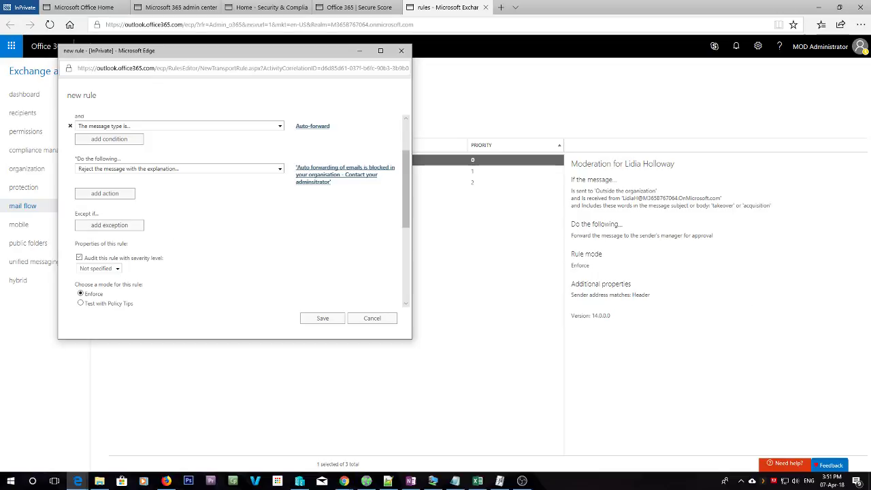
pyautogui.hotkey('alt', 'Tab')
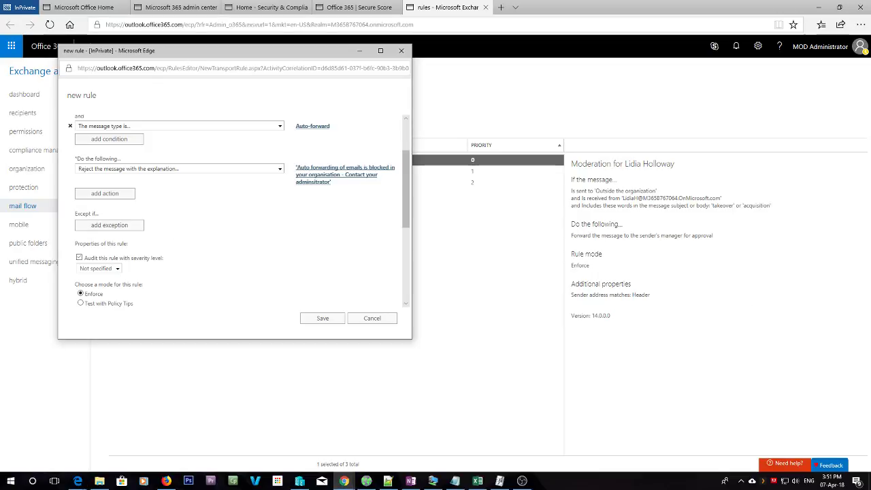
pyautogui.click(211, 255)
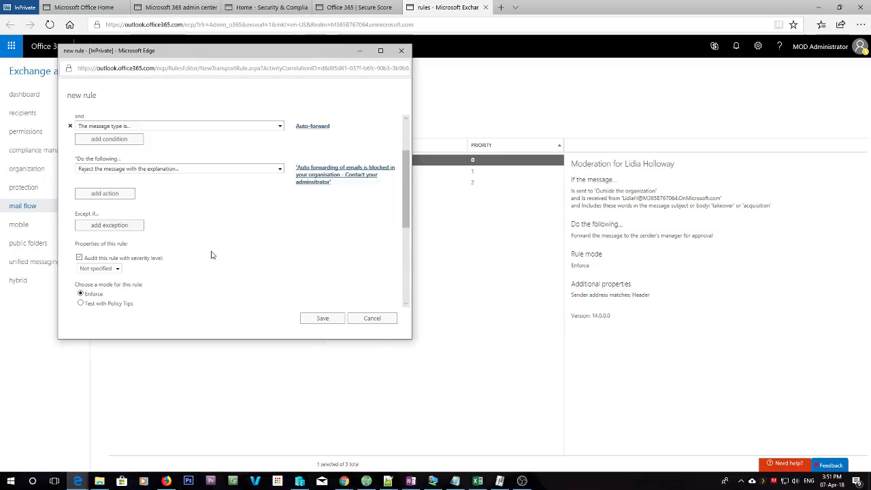
pyautogui.click(118, 269)
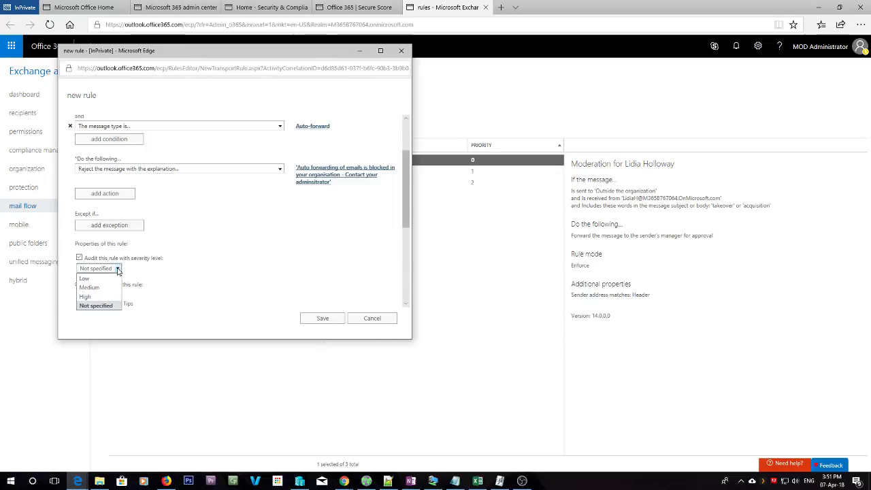
pyautogui.click(90, 278)
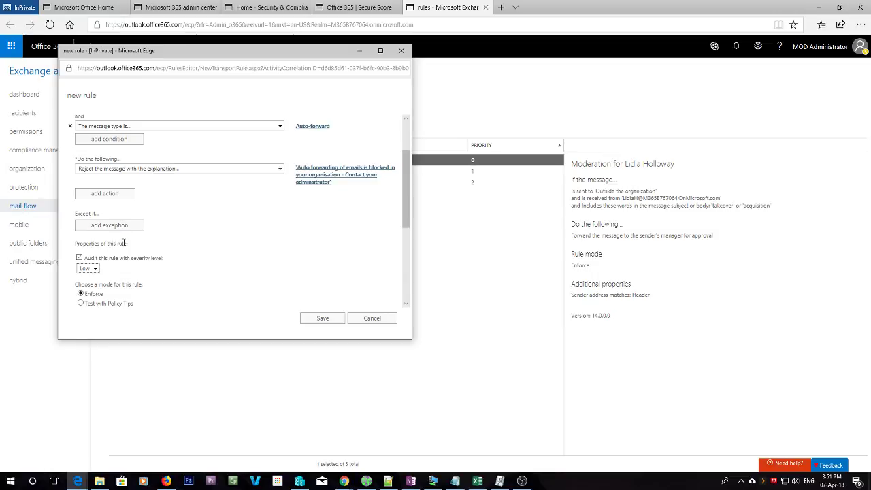
pyautogui.click(92, 294)
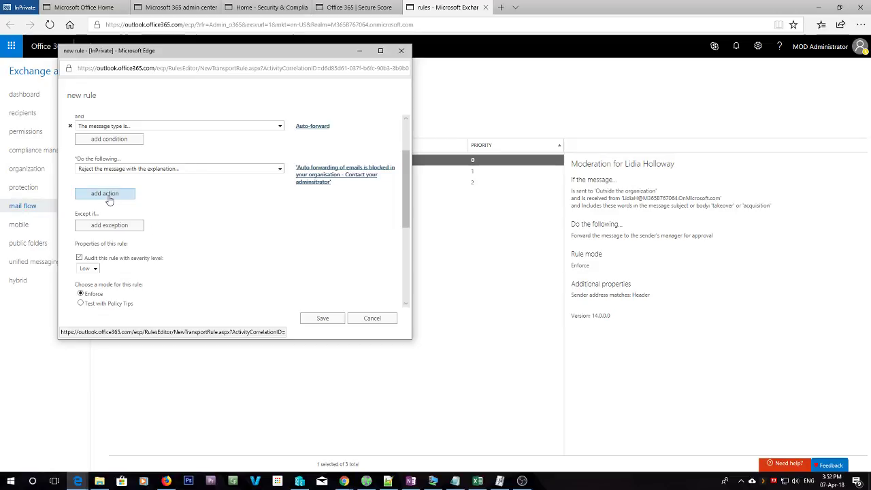
pyautogui.click(323, 321)
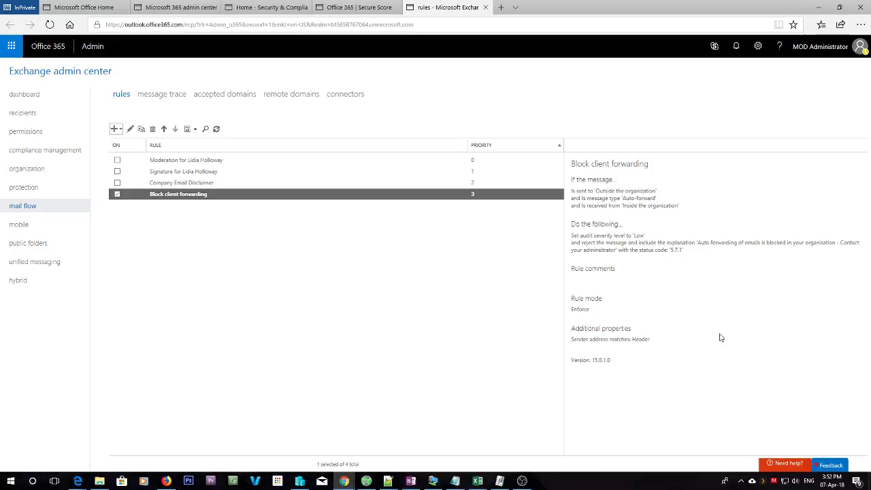
pyautogui.moveTo(571, 235); pyautogui.dragTo(616, 239)
pyautogui.click(597, 235)
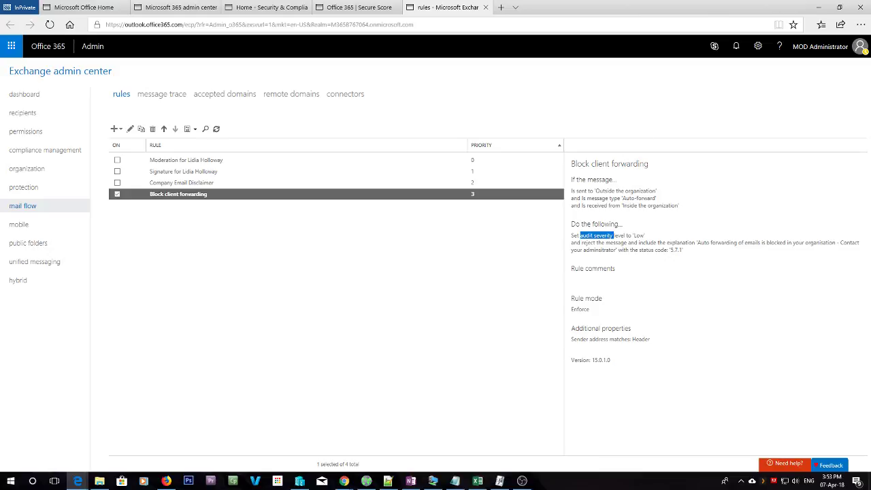
pyautogui.hotkey('alt', 'Tab')
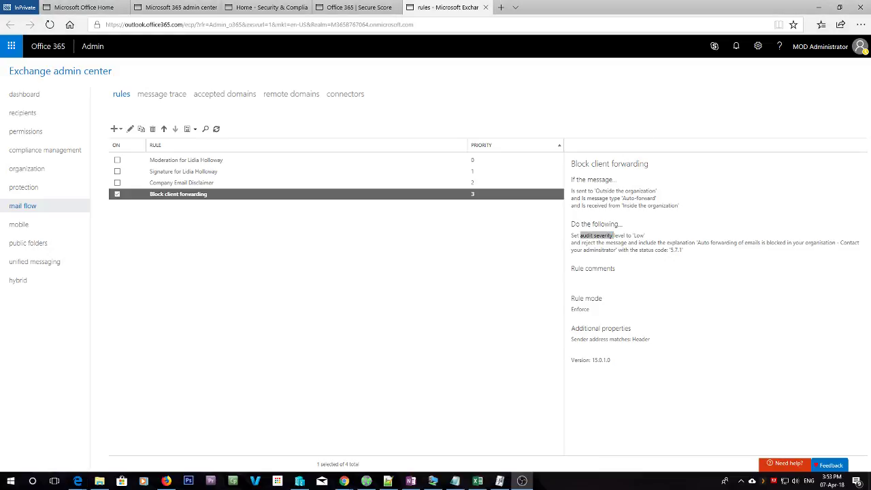